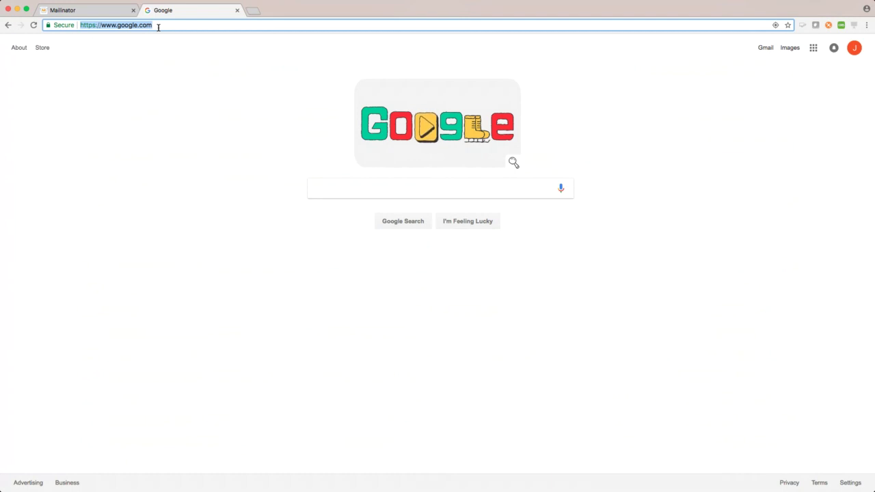
# Step: Open letmeinstg.blackboard.com and select the institution Bb Staging - (1) for login
pyautogui.write('let')
pyautogui.press('Return')
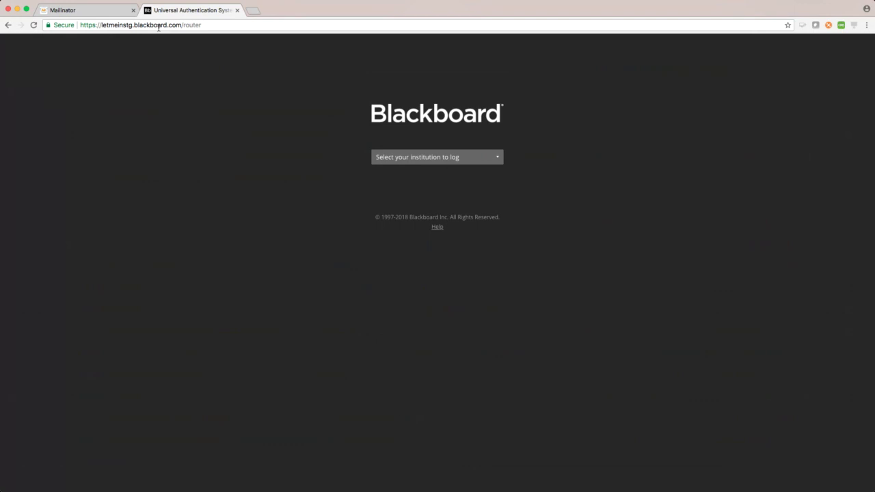
pyautogui.click(455, 159)
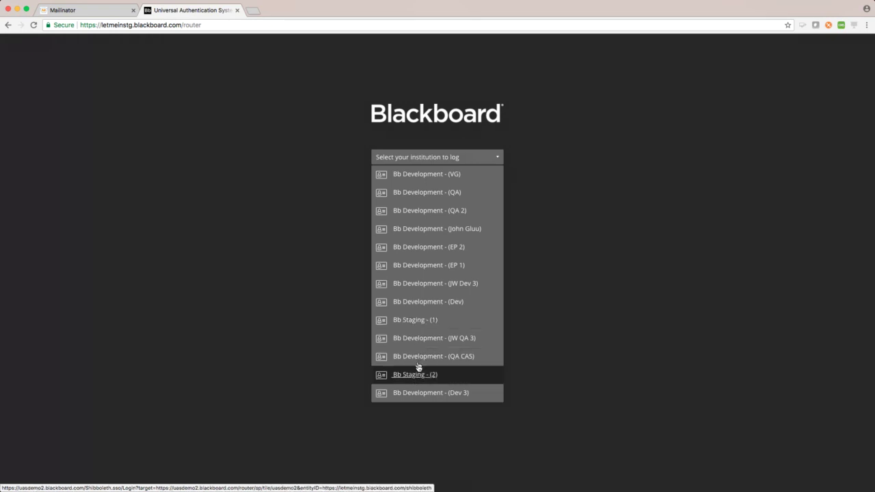
pyautogui.click(421, 328)
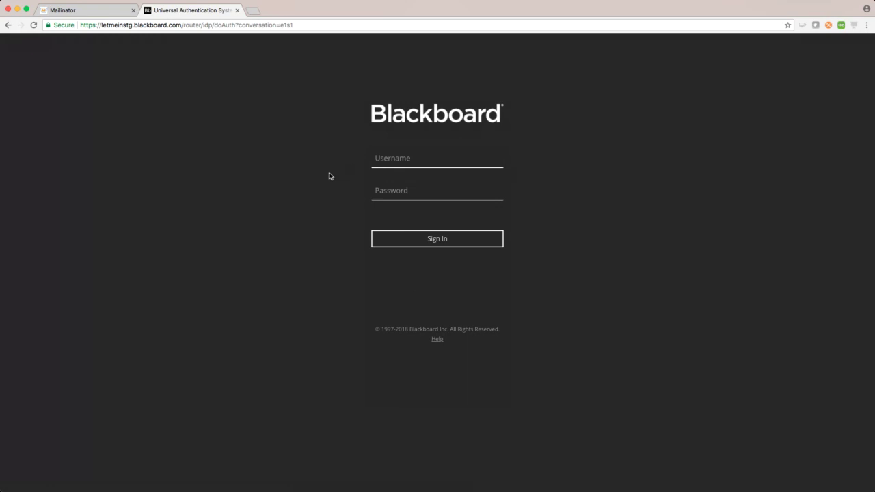
# Step: Enter the account username and password on the Blackboard login form and sign in
pyautogui.click(387, 161)
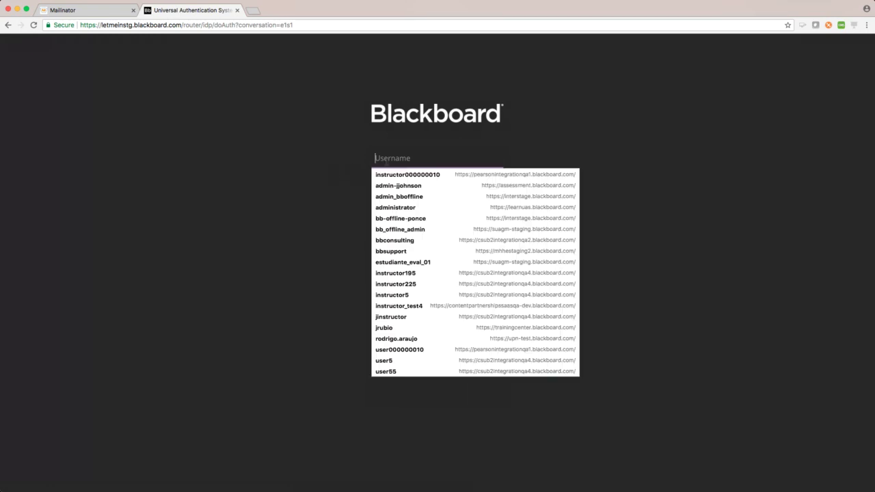
pyautogui.write('riemann')
pyautogui.press('Tab')
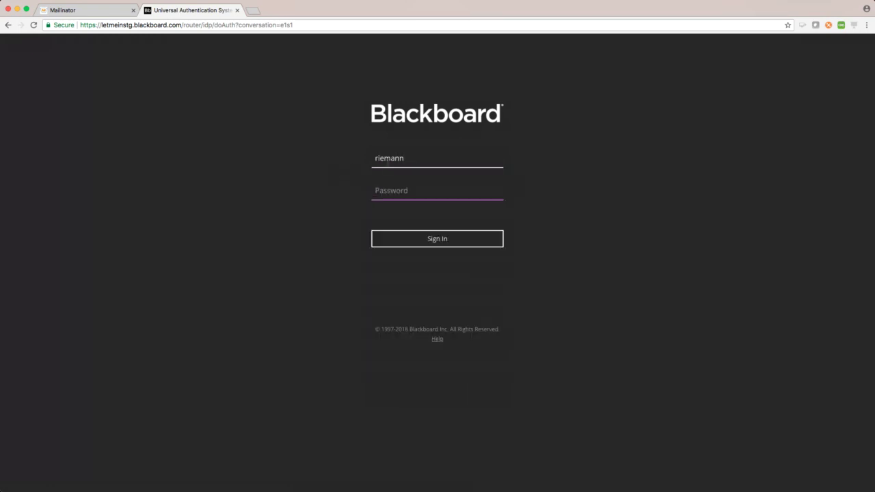
pyautogui.write('•••••••')
pyautogui.press('BackSpace')
pyautogui.press('BackSpace')
pyautogui.press('BackSpace')
pyautogui.press('BackSpace')
pyautogui.press('BackSpace')
pyautogui.press('BackSpace')
pyautogui.press('BackSpace')
pyautogui.write('••••••••')
pyautogui.click(423, 243)
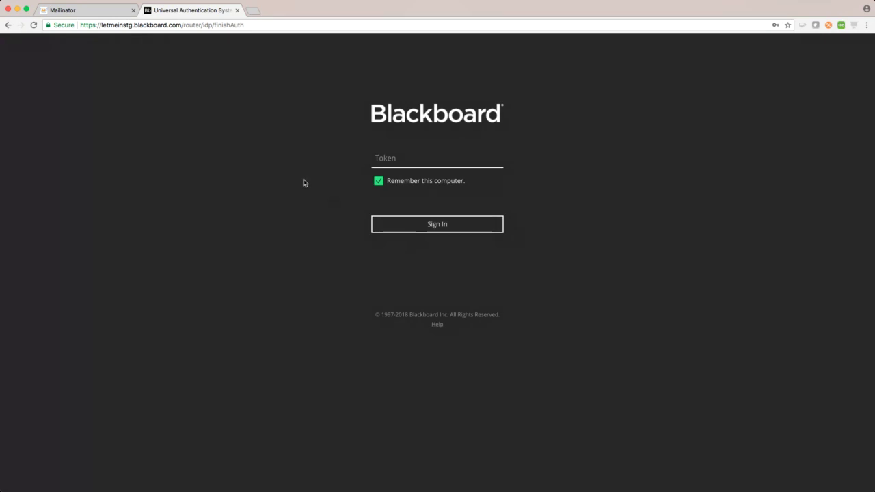
# Step: Switch to Mailinator and copy the multifactor token from a message in the public inbox
pyautogui.click(84, 11)
pyautogui.click(21, 111)
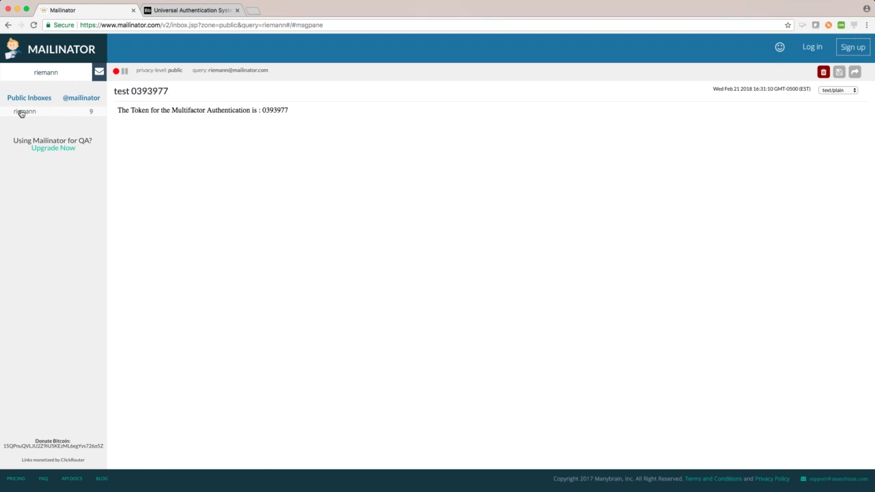
pyautogui.click(209, 94)
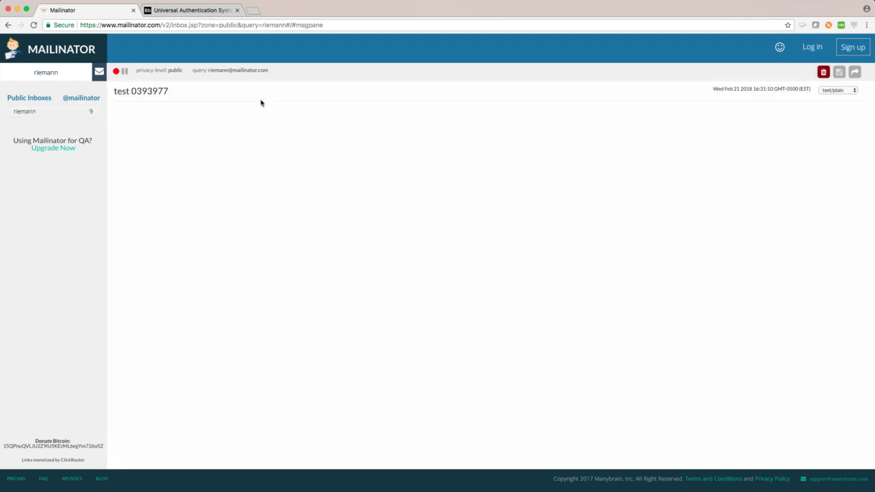
pyautogui.moveTo(169, 94); pyautogui.dragTo(132, 91)
pyautogui.press('super+c')
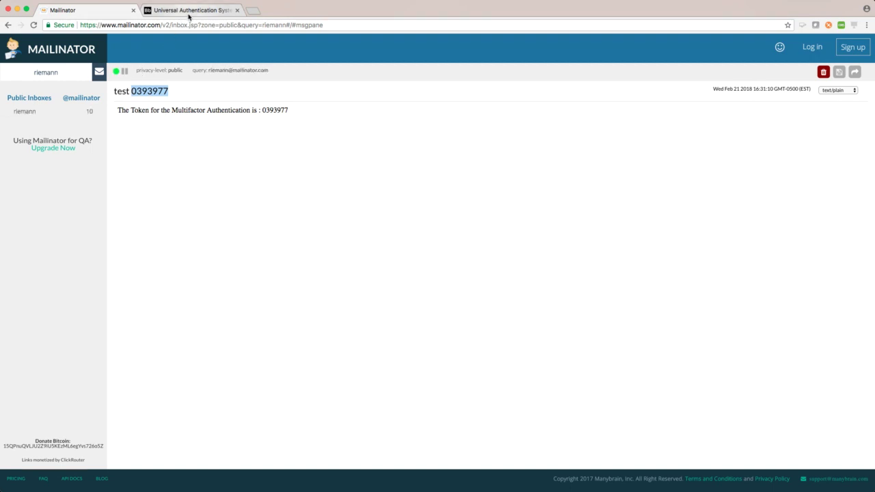
# Step: Try to sign in to Blackboard with the copied token and Remember this computer disabled
pyautogui.click(189, 11)
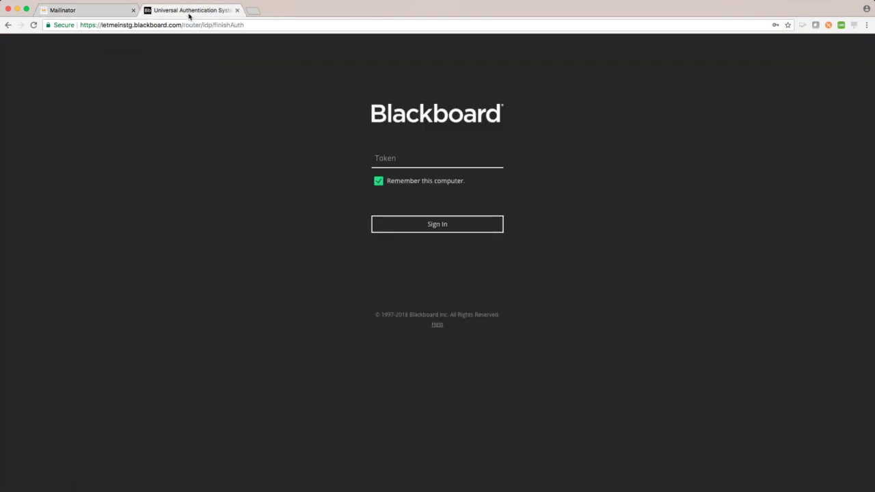
pyautogui.click(380, 183)
pyautogui.click(386, 161)
pyautogui.press('super+v')
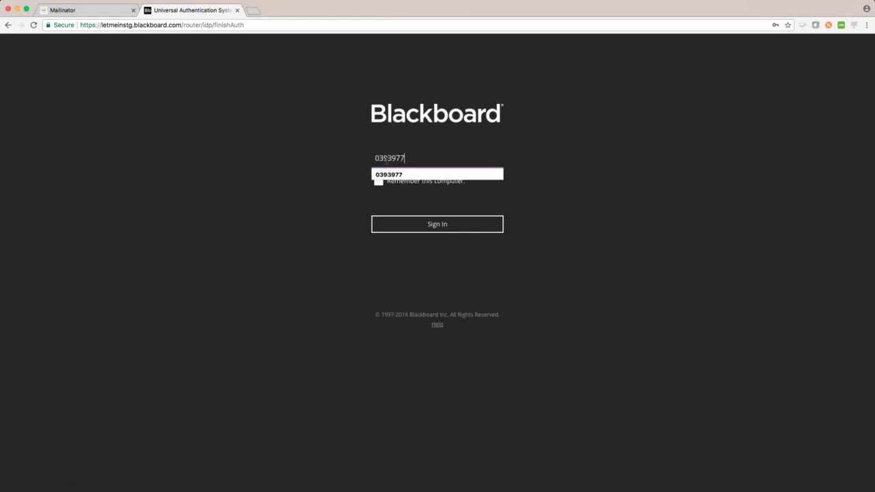
pyautogui.click(324, 187)
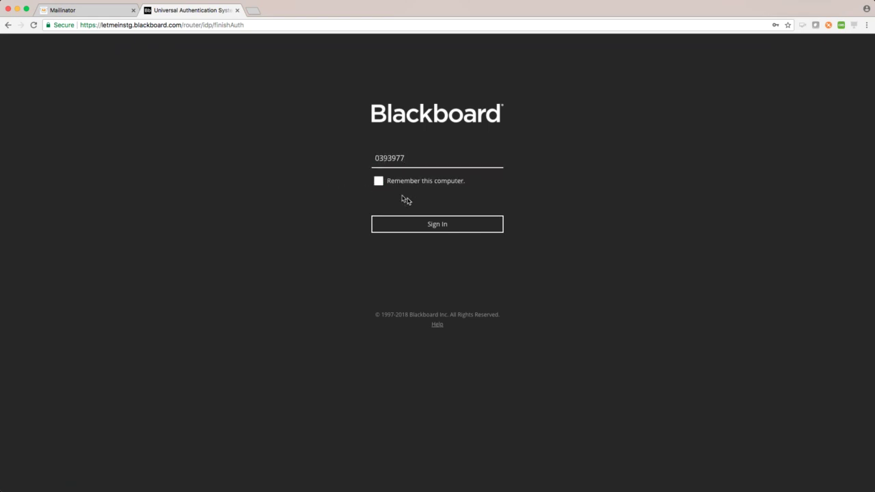
pyautogui.click(416, 224)
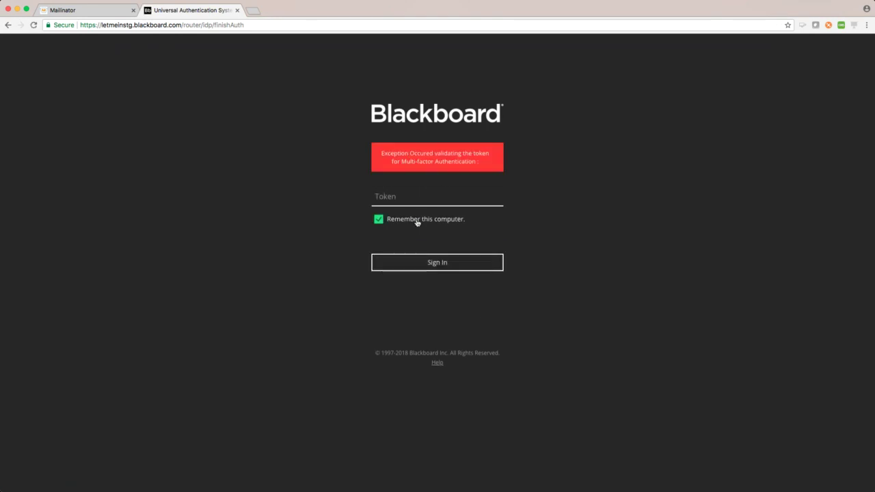
# Step: Return to the Mailinator inbox and copy the multifactor token from the newest message
pyautogui.click(75, 14)
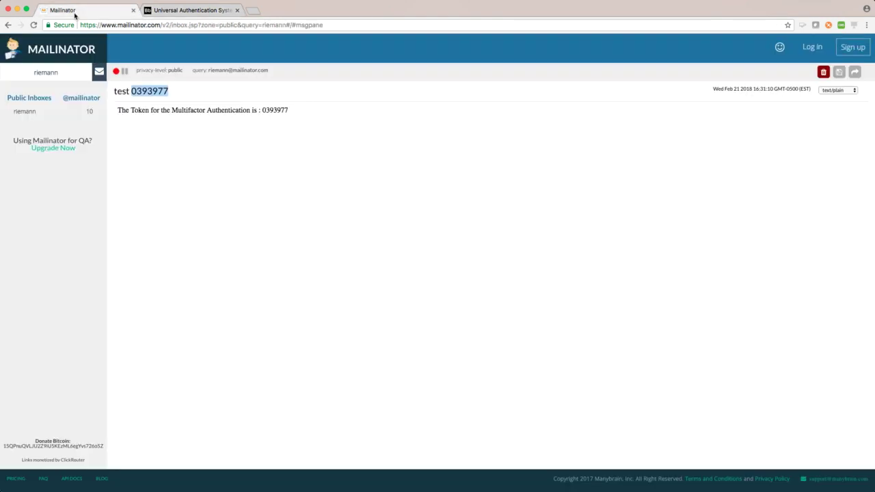
pyautogui.click(28, 112)
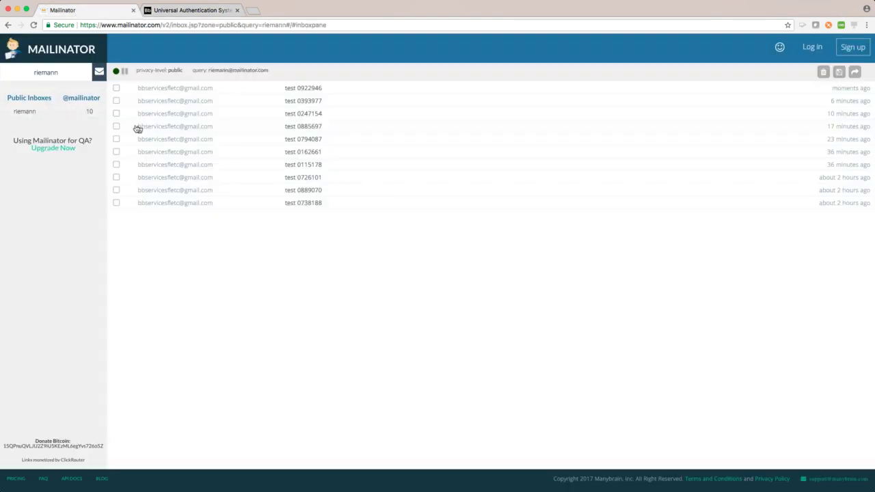
pyautogui.click(200, 97)
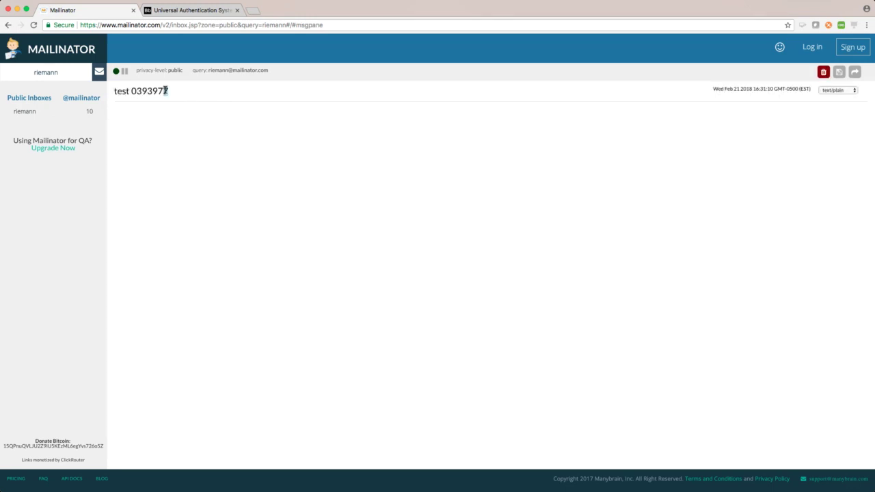
pyautogui.moveTo(167, 91); pyautogui.dragTo(133, 90)
pyautogui.press('super+c')
pyautogui.click(169, 91)
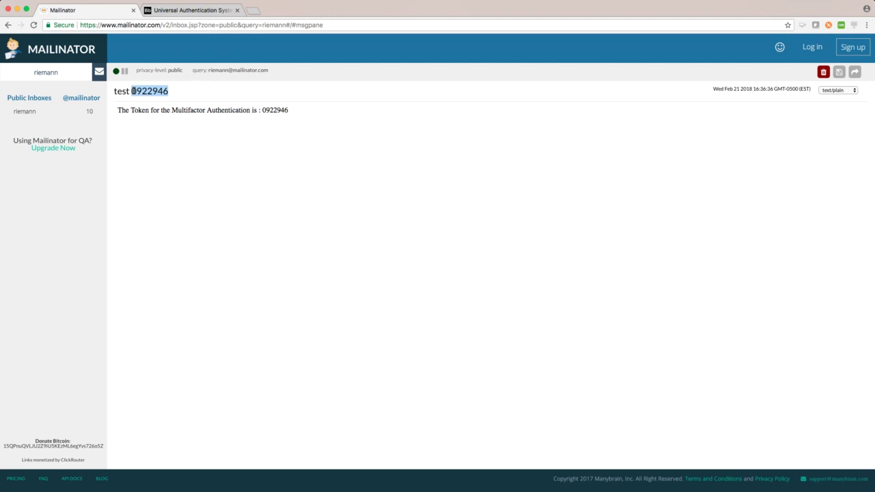
# Step: Enter the new token on the Blackboard login page, disable Remember this computer and sign in
pyautogui.click(197, 12)
pyautogui.click(395, 198)
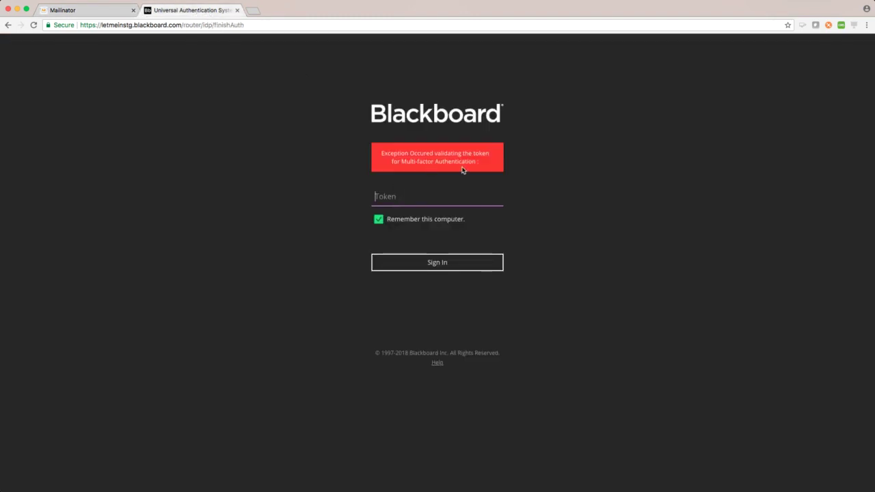
pyautogui.press('super+v')
pyautogui.click(379, 220)
pyautogui.click(429, 262)
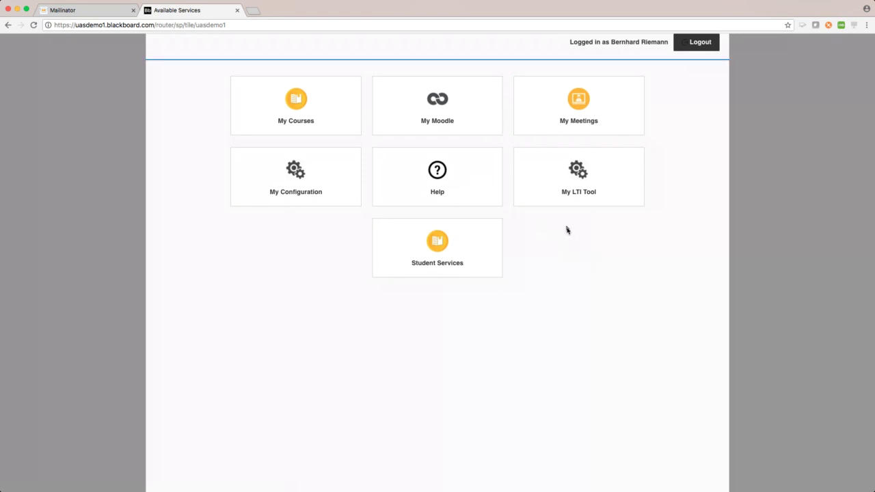
# Step: Create a session named UAS Demo 2 with no end in My Meetings, save it and close the Sessions view
pyautogui.click(576, 104)
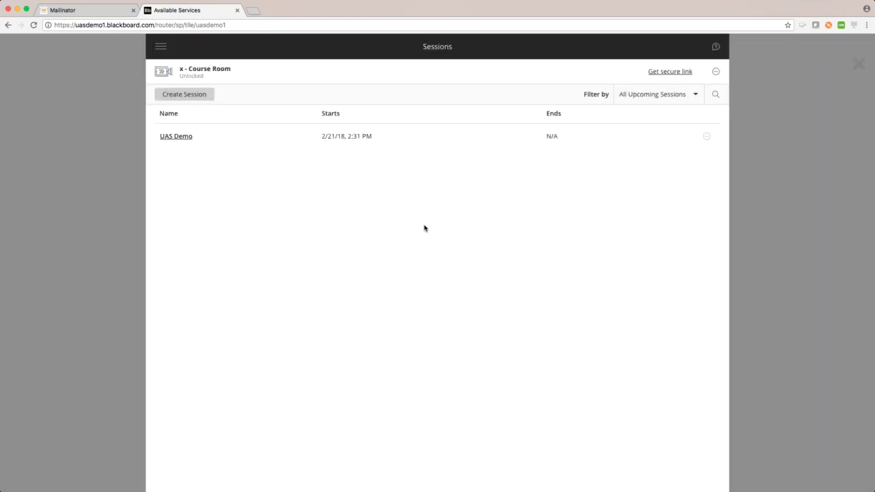
pyautogui.click(184, 96)
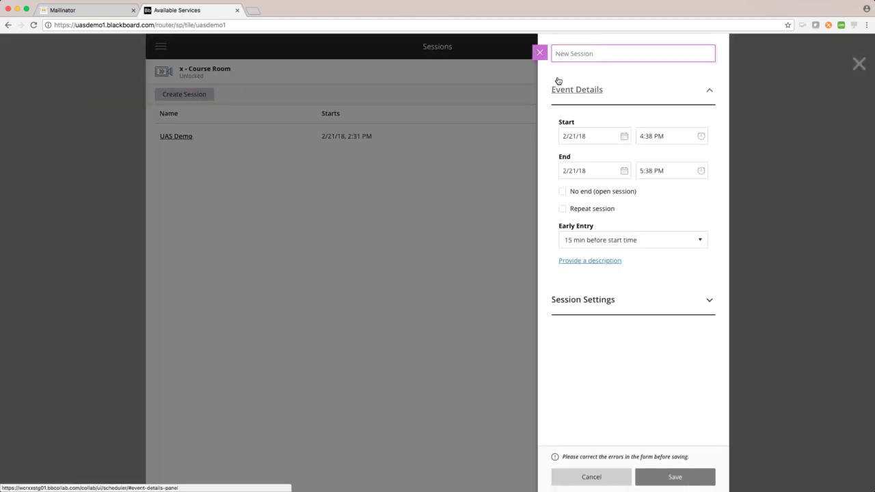
pyautogui.write('UAS Demo')
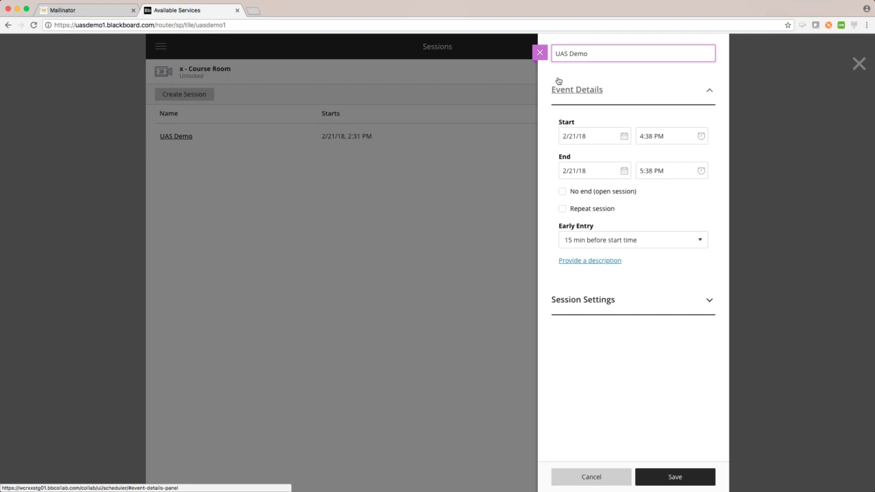
pyautogui.write(' 2')
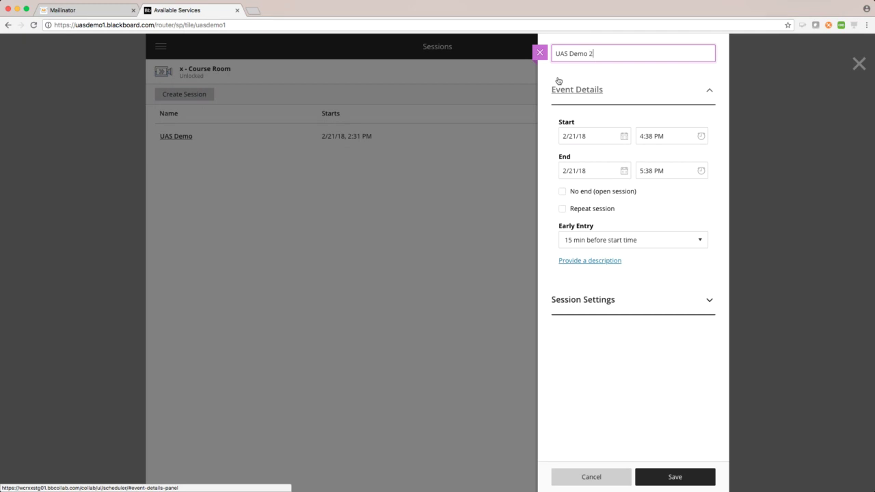
pyautogui.click(561, 193)
pyautogui.click(677, 479)
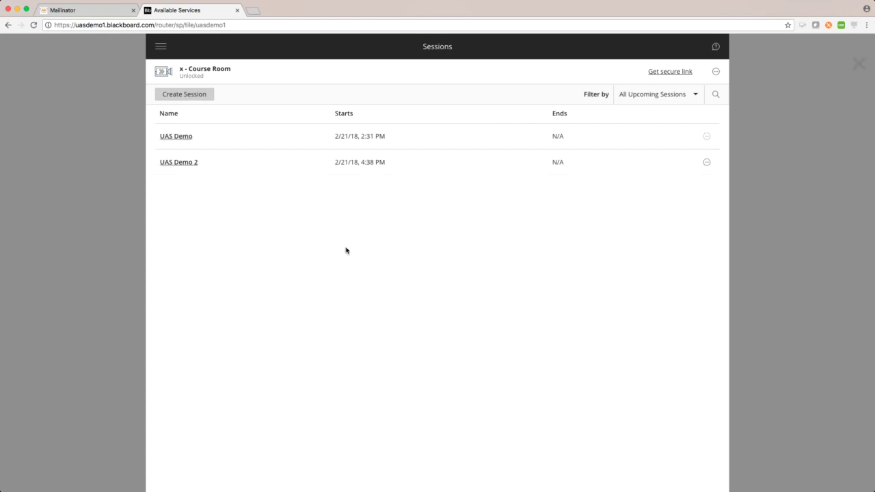
pyautogui.click(858, 66)
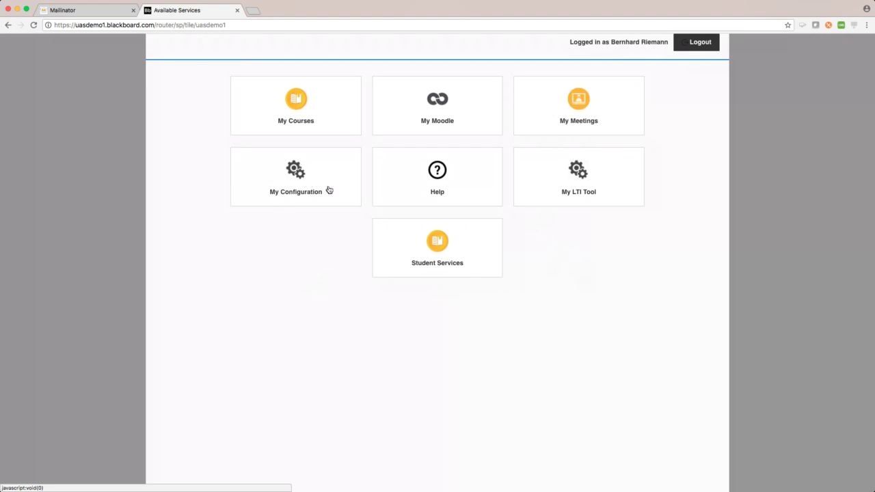
# Step: View the Help service and the course list in My Courses, returning to the Available Services page
pyautogui.click(433, 182)
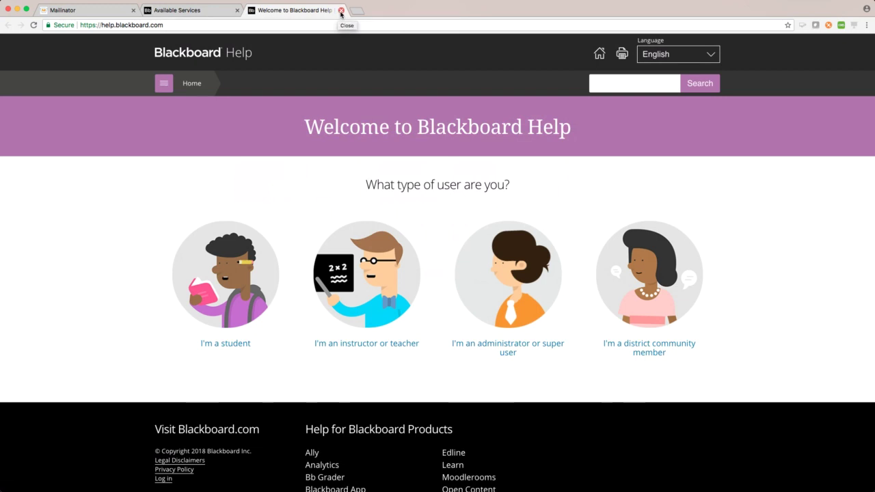
pyautogui.click(192, 11)
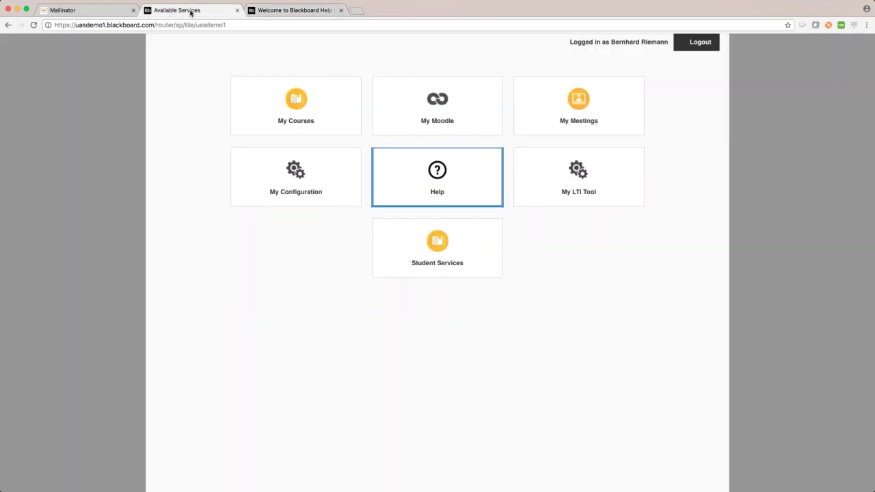
pyautogui.click(296, 101)
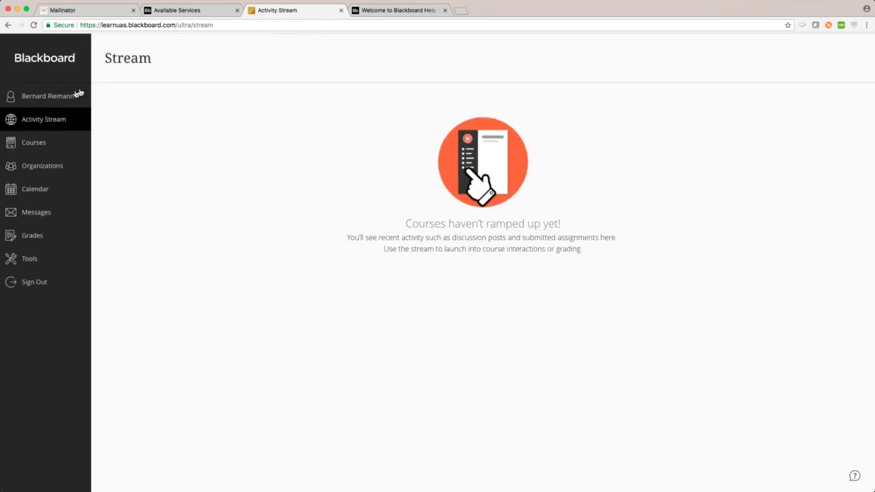
pyautogui.click(34, 146)
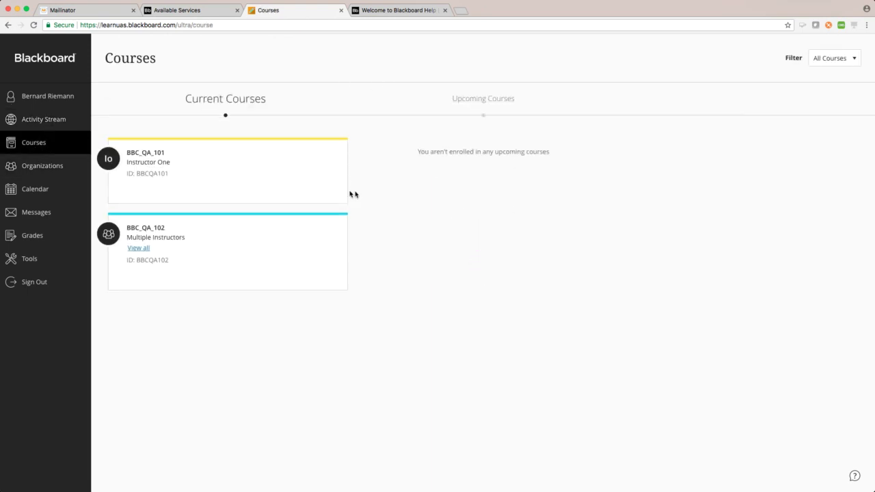
pyautogui.click(175, 12)
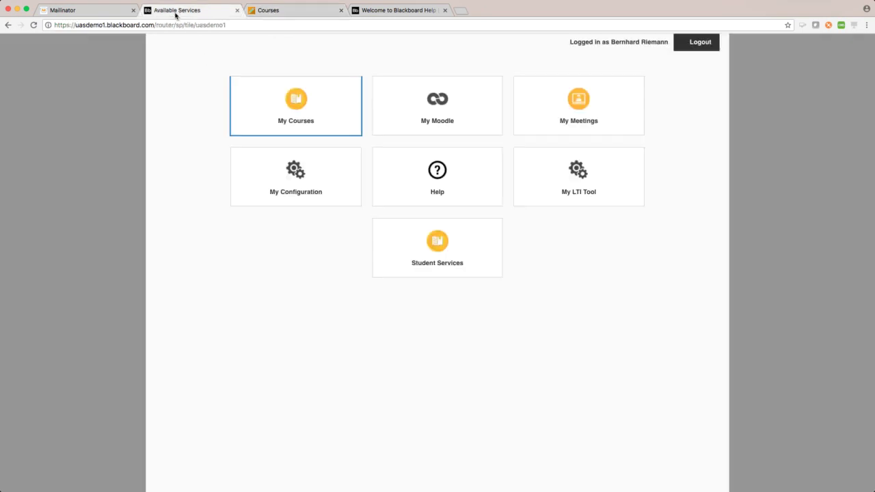
# Step: View the available courses in My Moodle and return to the Available Services page
pyautogui.click(444, 116)
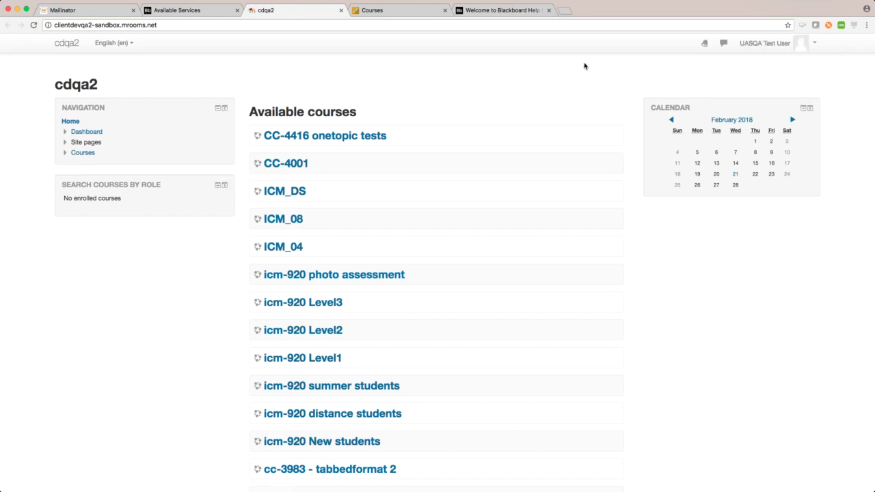
pyautogui.click(200, 11)
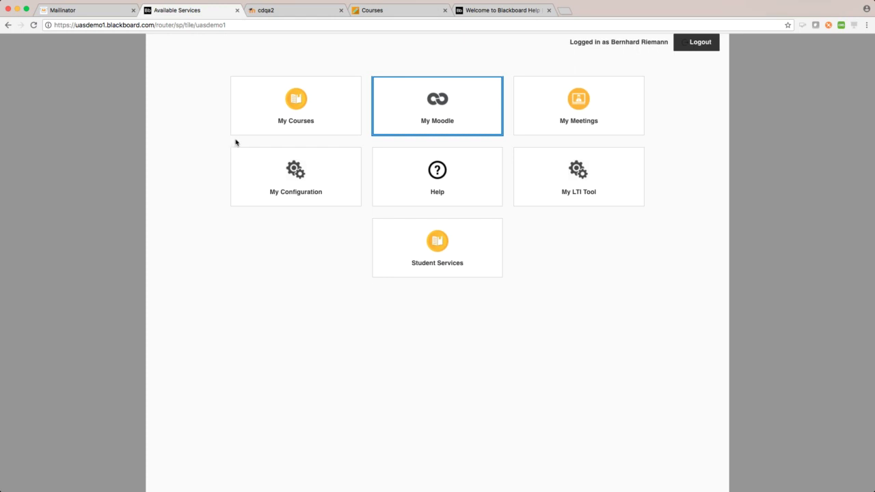
pyautogui.click(517, 303)
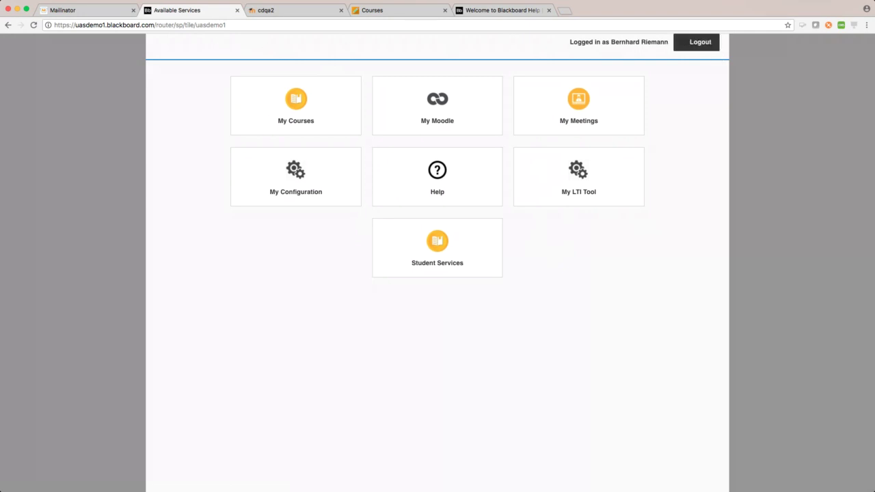
# Step: Switch to Firefox, load letmeinstg.blackboard.com and choose Bb Staging - (2) as the institution to log in to
pyautogui.press('super+Tab')
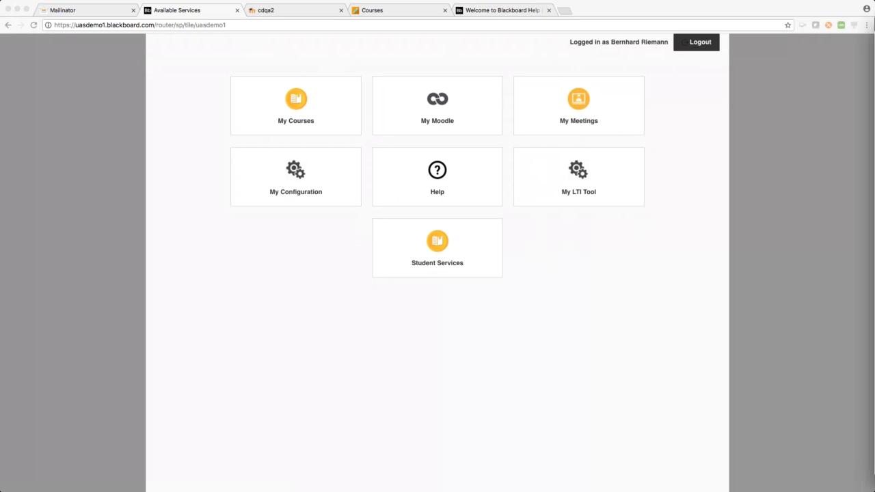
pyautogui.moveTo(874, 34); pyautogui.dragTo(530, 4)
pyautogui.write('letmeinstg.blackboard.com/')
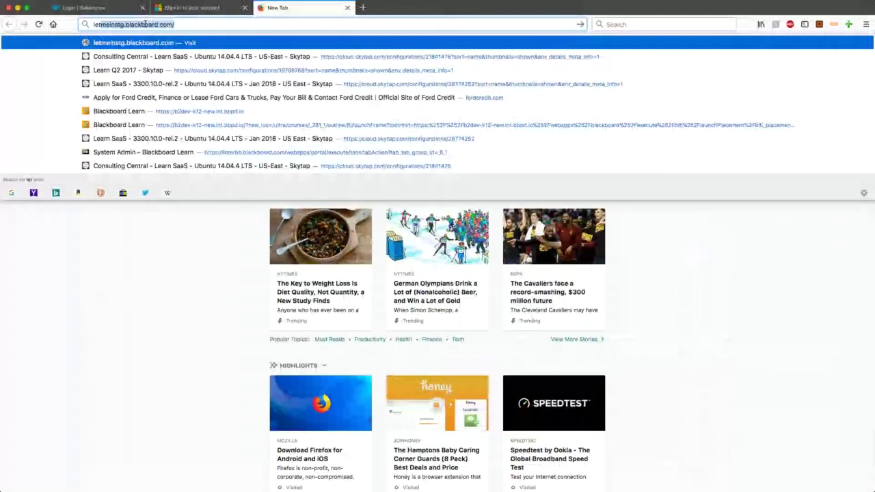
pyautogui.press('Return')
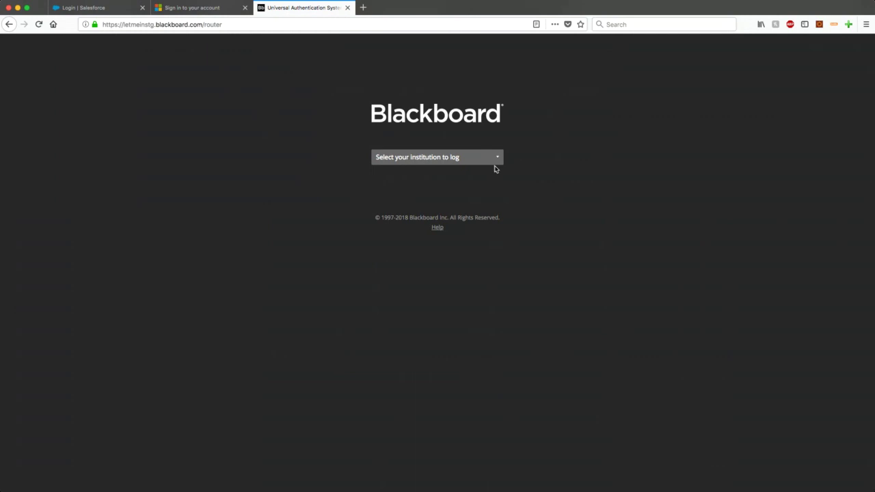
pyautogui.click(489, 152)
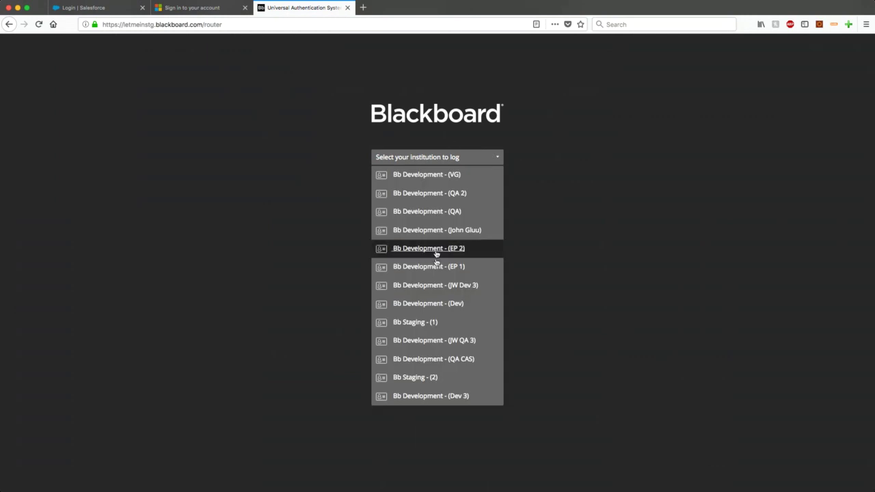
pyautogui.click(419, 380)
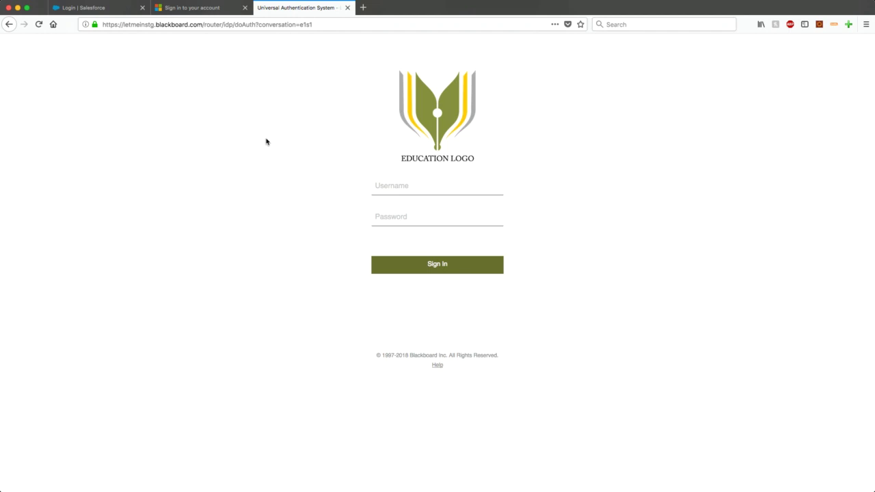
# Step: Sign in with the account username and password and dismiss the browser's offer to save the login
pyautogui.click(401, 181)
pyautogui.write('riemann')
pyautogui.press('Tab')
pyautogui.write('**')
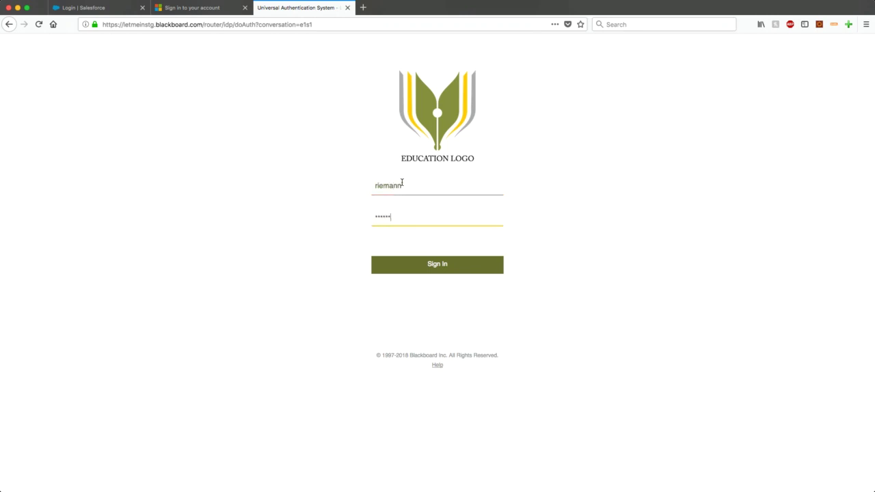
pyautogui.press('Return')
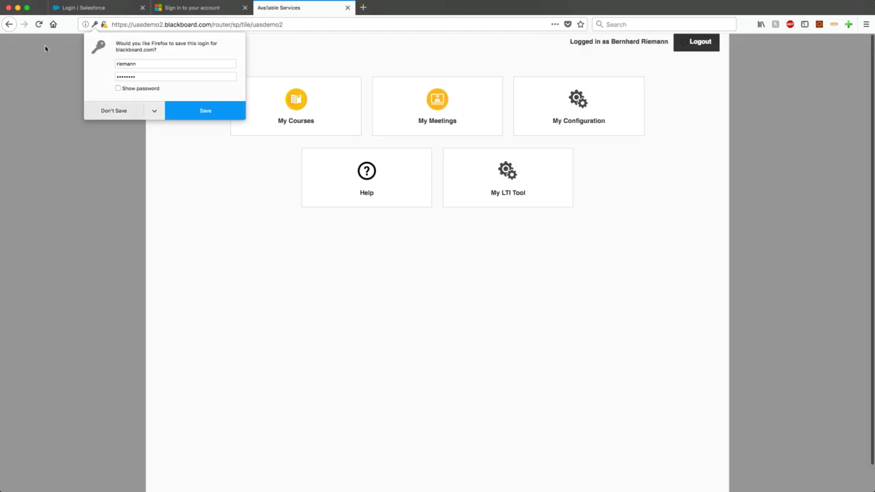
pyautogui.click(55, 54)
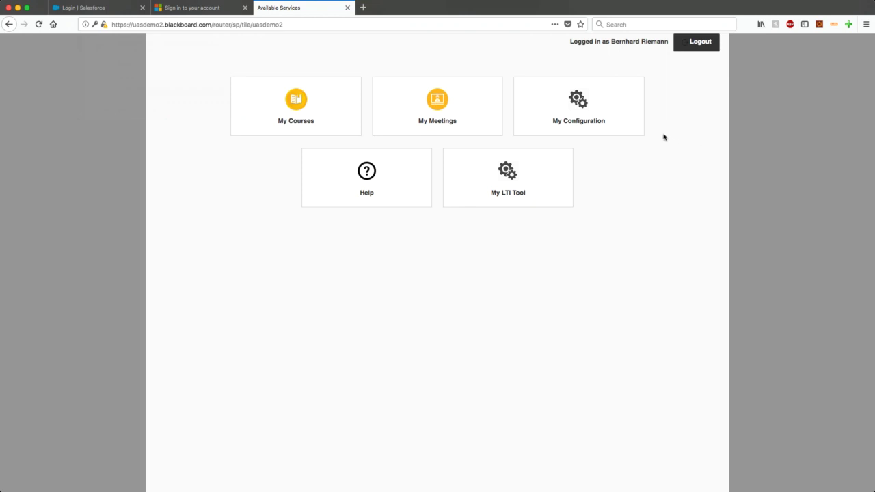
# Step: Log out of the Available Services page and close its browser tab
pyautogui.click(686, 48)
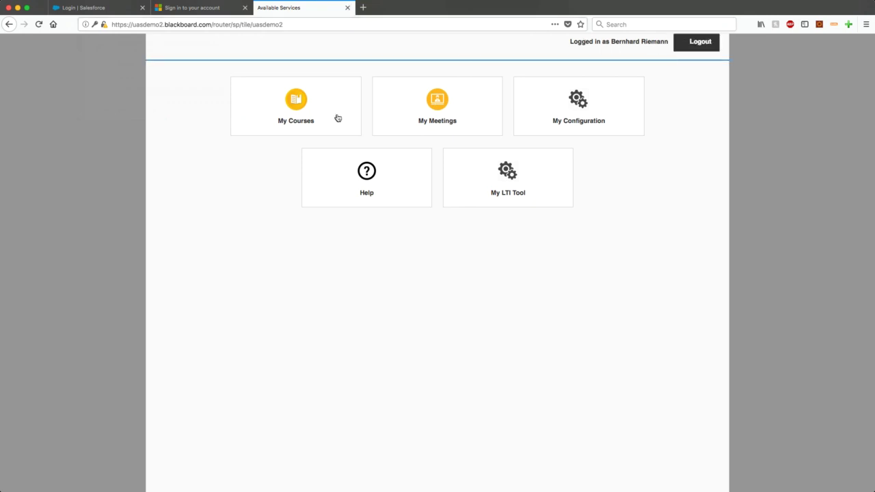
pyautogui.click(697, 45)
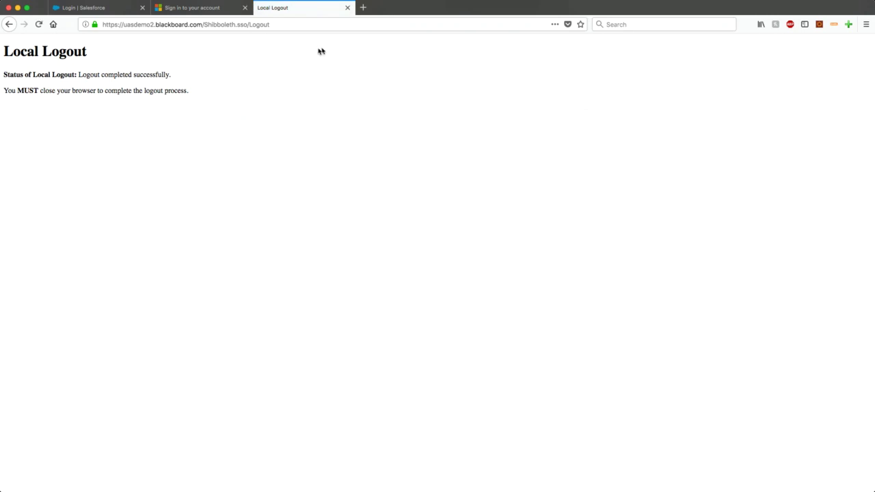
pyautogui.click(348, 8)
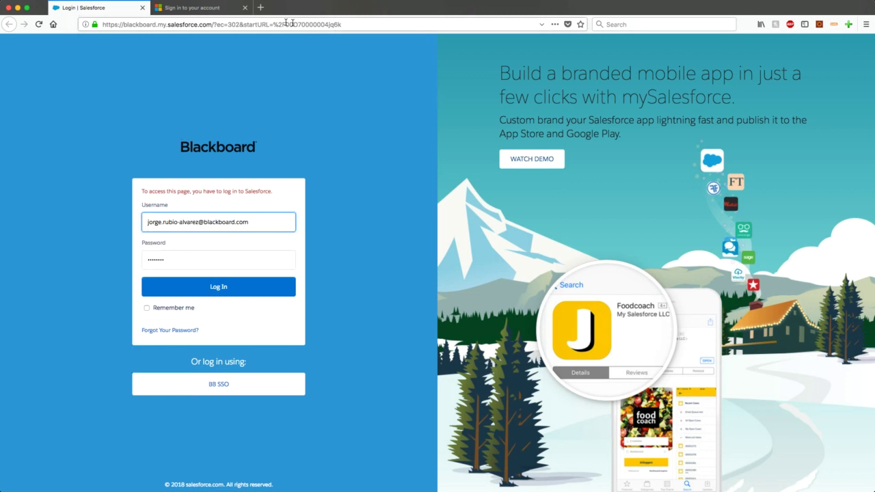
# Step: Load letmeinstg.blackboard.com in a new browser tab
pyautogui.press('super+t')
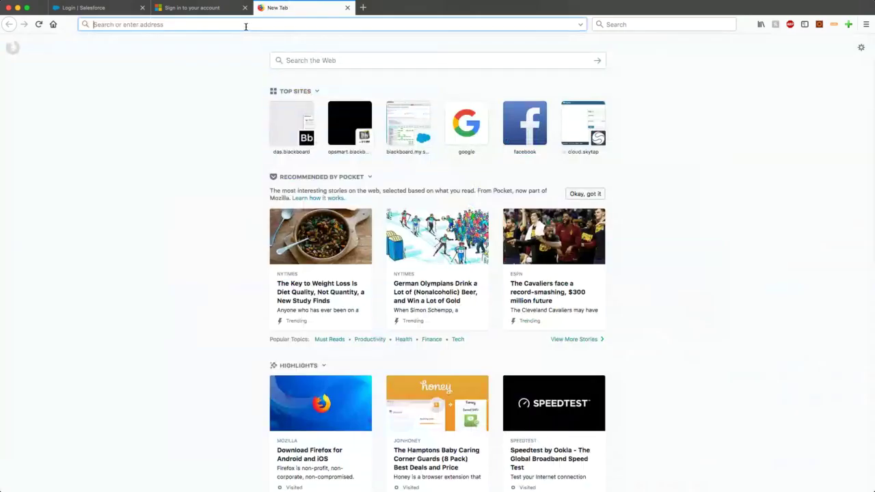
pyautogui.write('le')
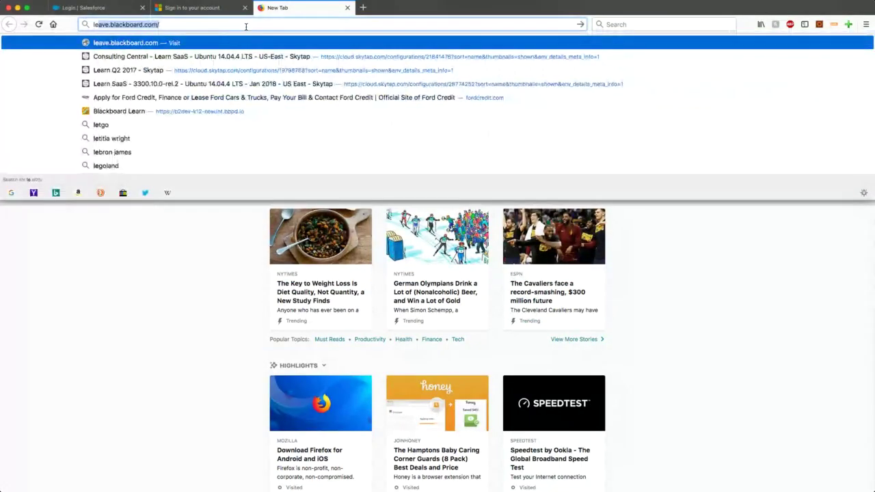
pyautogui.write('t')
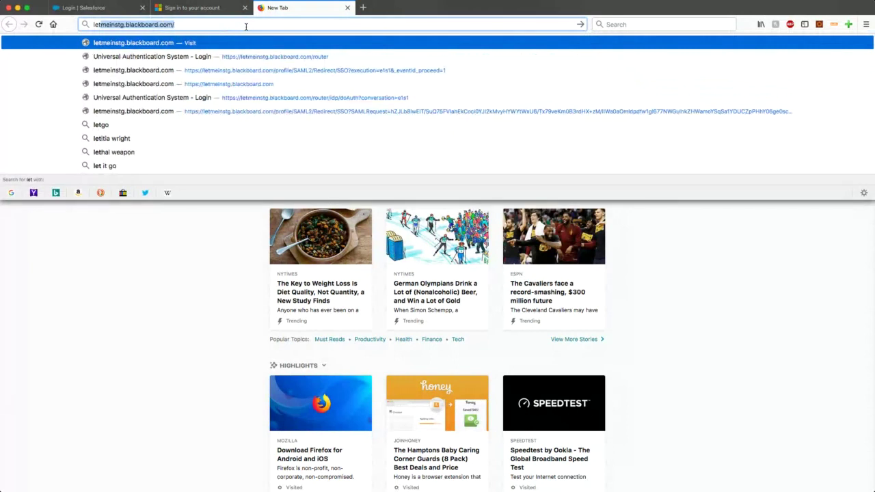
pyautogui.press('Return')
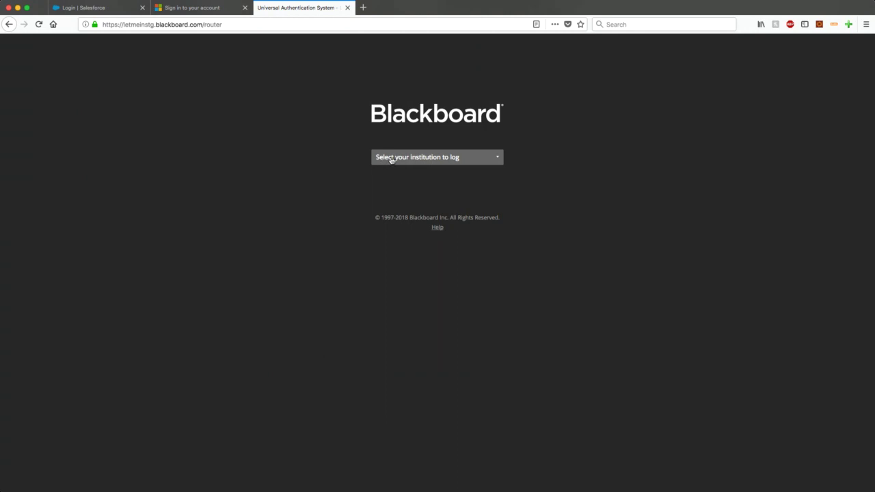
# Step: Try to log in to the Bb Staging - (1) institution and return to the institution selection page
pyautogui.click(403, 159)
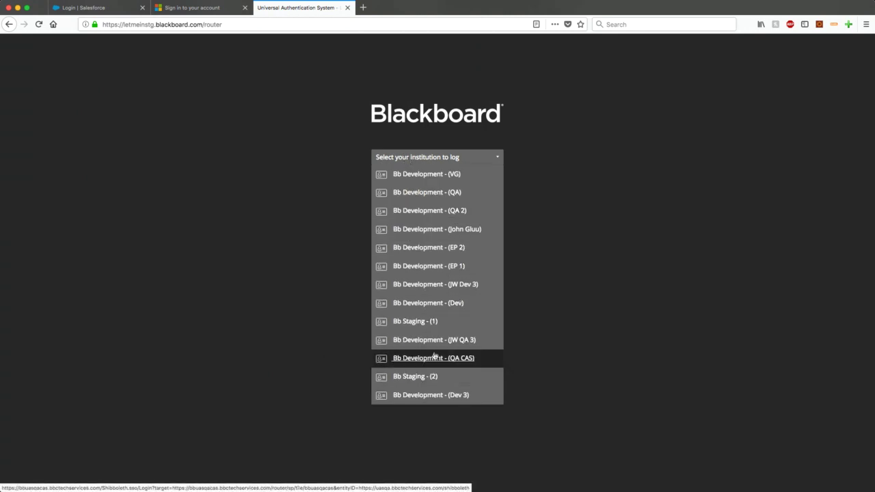
pyautogui.click(434, 325)
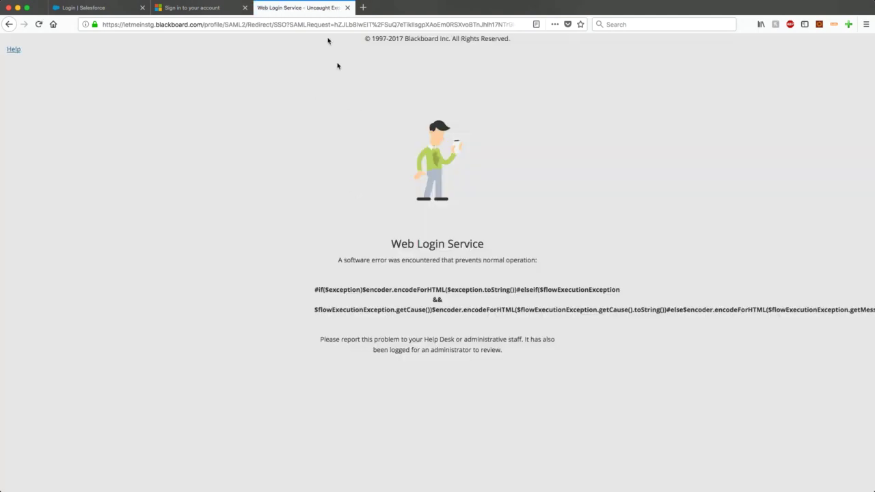
pyautogui.click(9, 24)
# Step: Choose Bb Staging - (2) as the institution and bring up its Available Services page
pyautogui.click(485, 162)
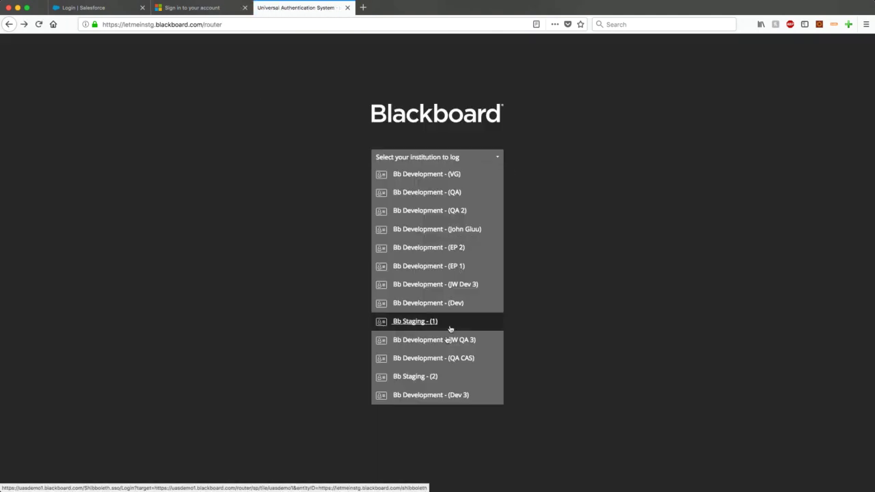
pyautogui.click(424, 376)
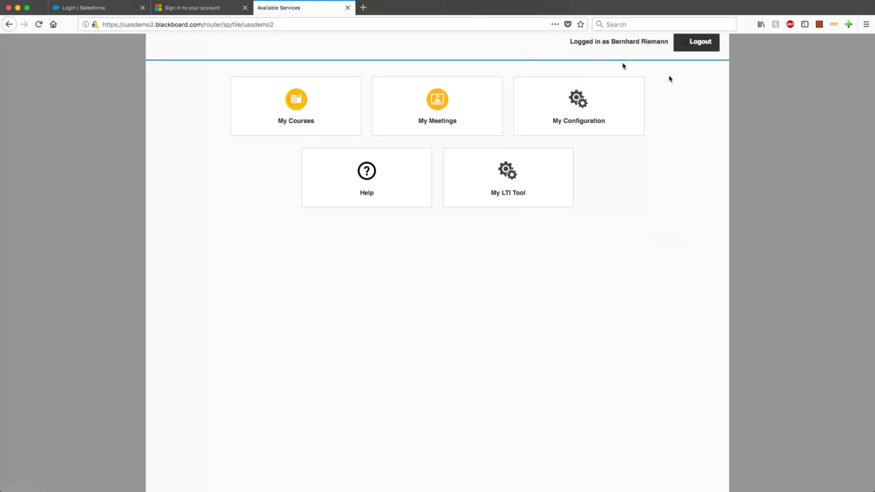
pyautogui.press('super+Tab')
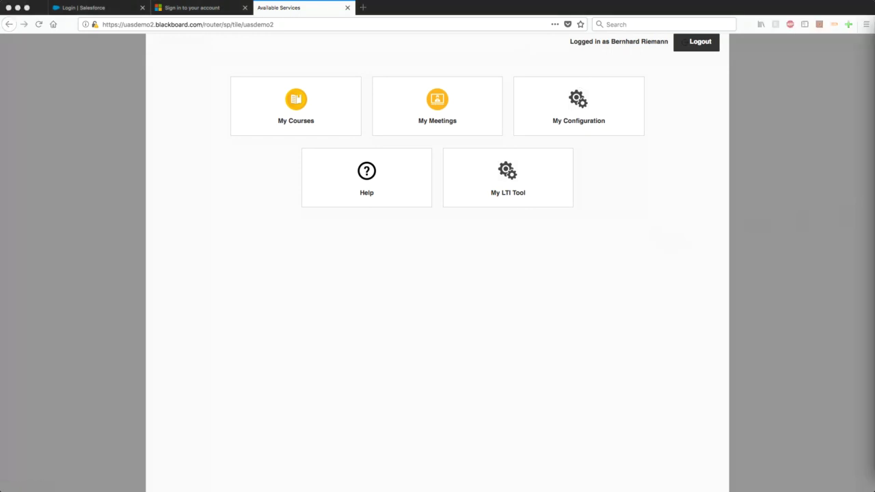